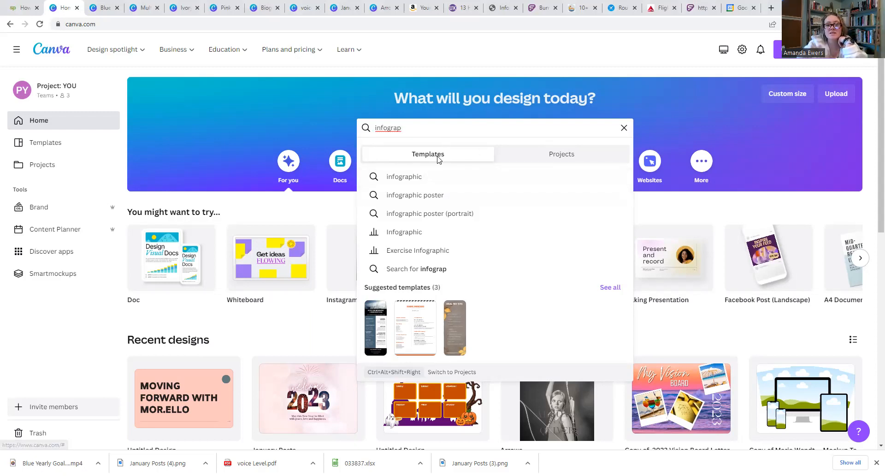
Search the design templates for "infographic" and look over the first results
{"action": "left_click", "coordinate": [422, 177]}
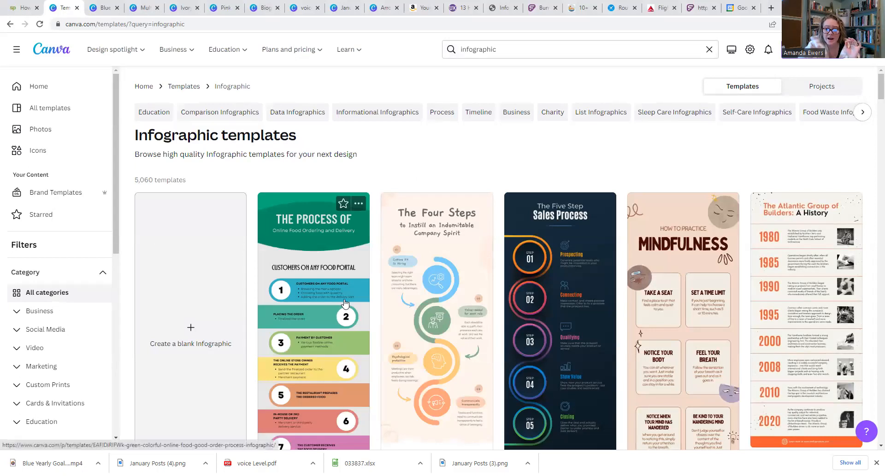
{"action": "scroll", "coordinate": [344, 302], "scroll_direction": "down", "scroll_amount": 3}
{"action": "scroll", "coordinate": [345, 302], "scroll_direction": "up", "scroll_amount": 3}
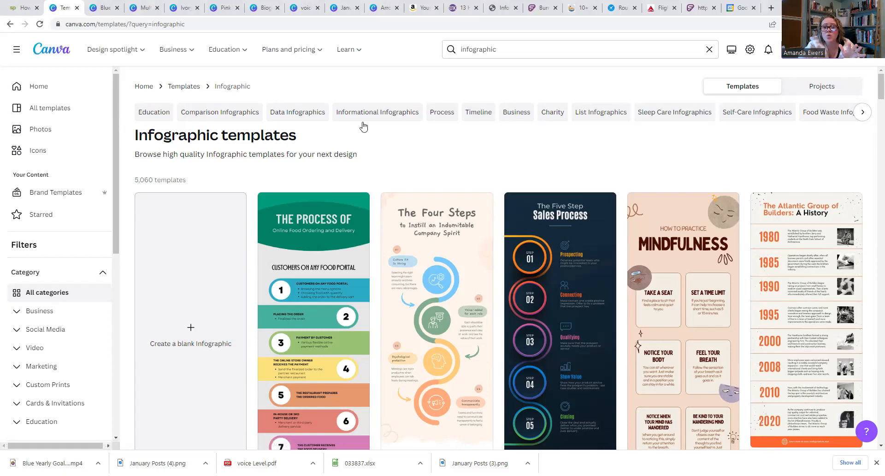
Browse the Self-Care Infographics templates and return to the full Infographic category
{"action": "left_click", "coordinate": [739, 119]}
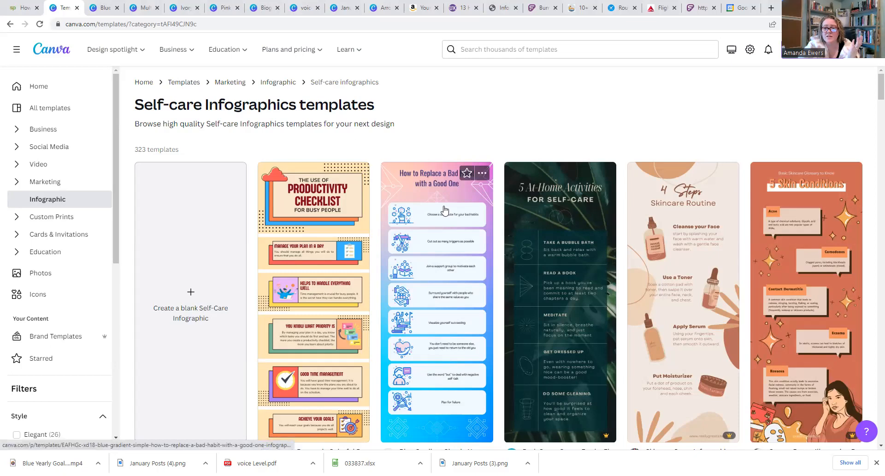
{"action": "scroll", "coordinate": [445, 210], "scroll_direction": "down", "scroll_amount": 6}
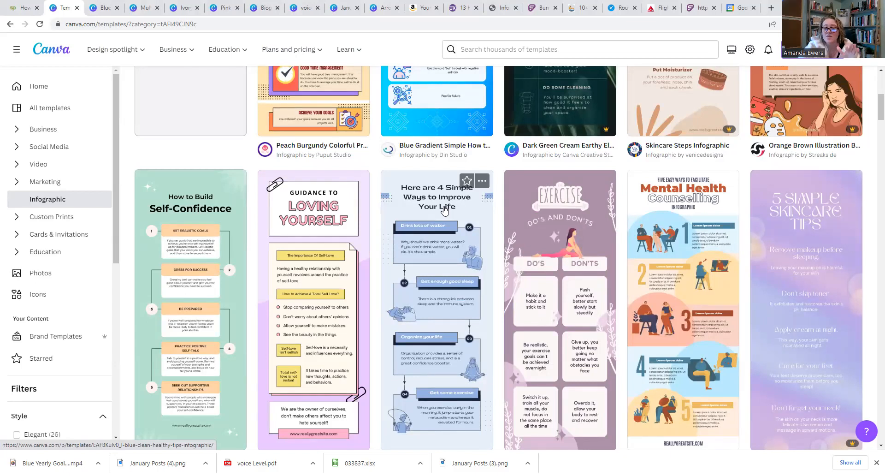
{"action": "scroll", "coordinate": [444, 210], "scroll_direction": "up", "scroll_amount": 4}
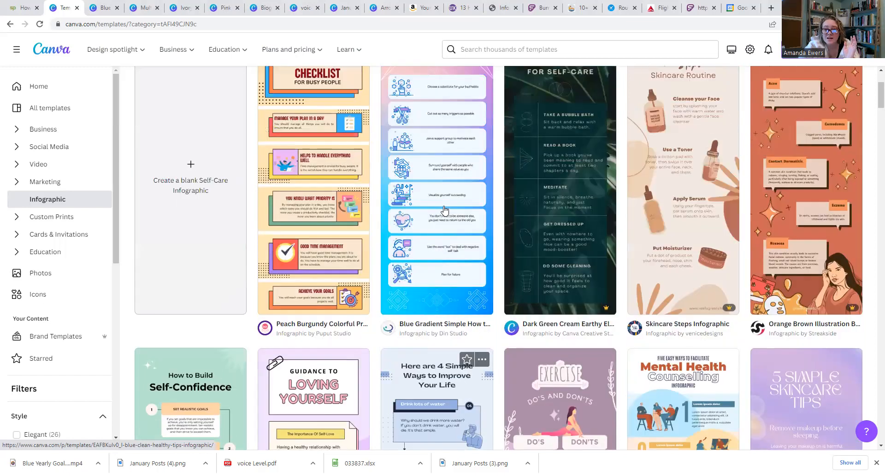
{"action": "scroll", "coordinate": [281, 86], "scroll_direction": "up", "scroll_amount": 2}
{"action": "scroll", "coordinate": [280, 87], "scroll_direction": "up", "scroll_amount": 1}
{"action": "left_click", "coordinate": [279, 84]}
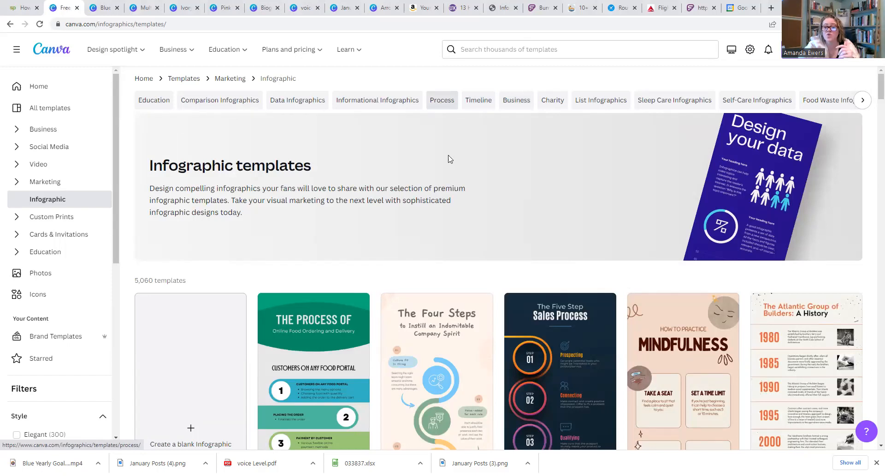
Find the Blue Yearly Goal Minimalist Timeline Infographic among the Timeline infographics and open it for customizing
{"action": "scroll", "coordinate": [431, 320], "scroll_direction": "down", "scroll_amount": 3}
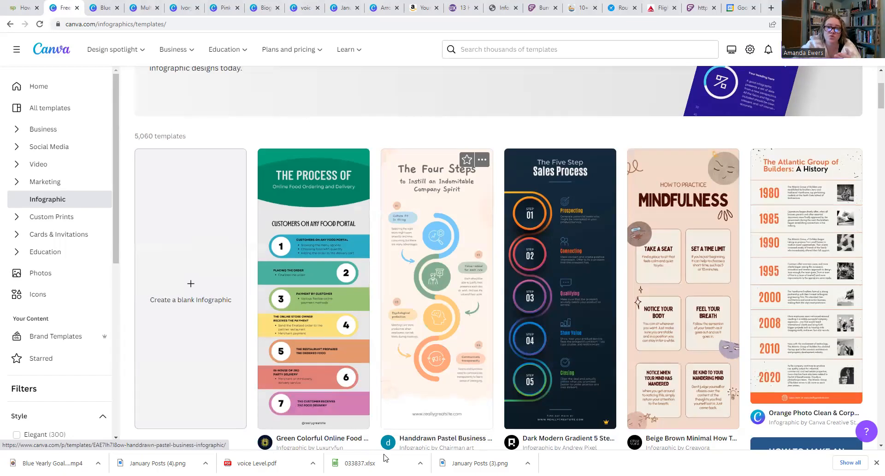
{"action": "scroll", "coordinate": [510, 176], "scroll_direction": "up", "scroll_amount": 3}
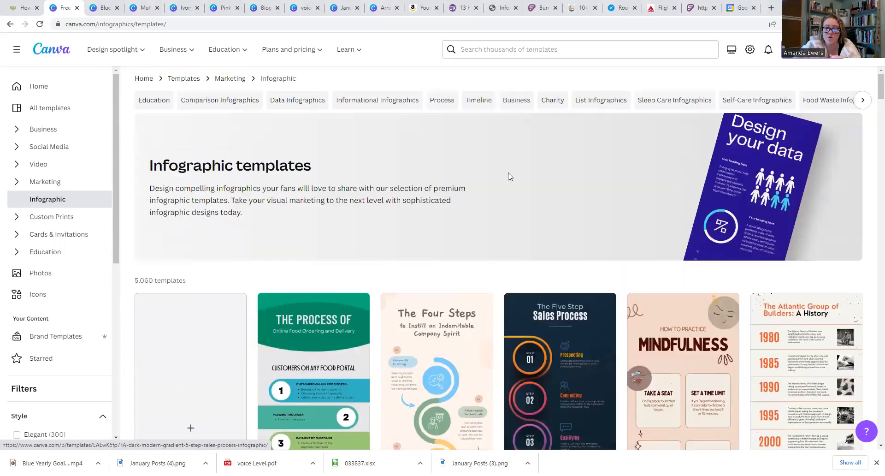
{"action": "left_click", "coordinate": [476, 109]}
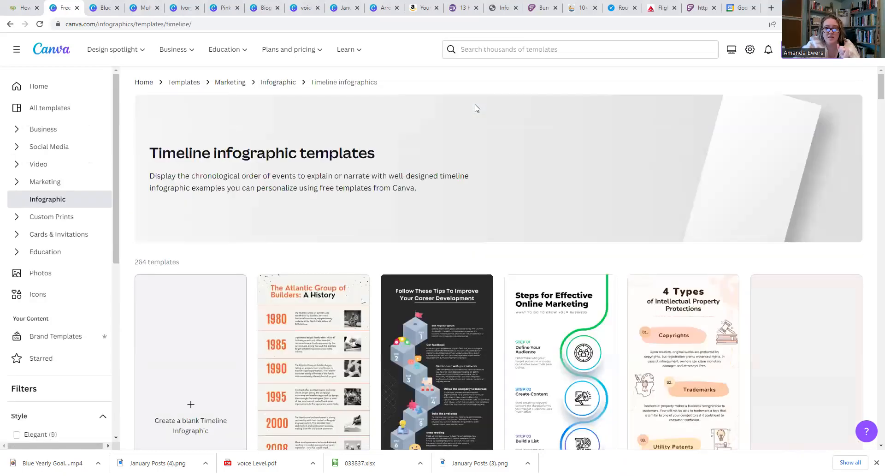
{"action": "scroll", "coordinate": [481, 312], "scroll_direction": "down", "scroll_amount": 3}
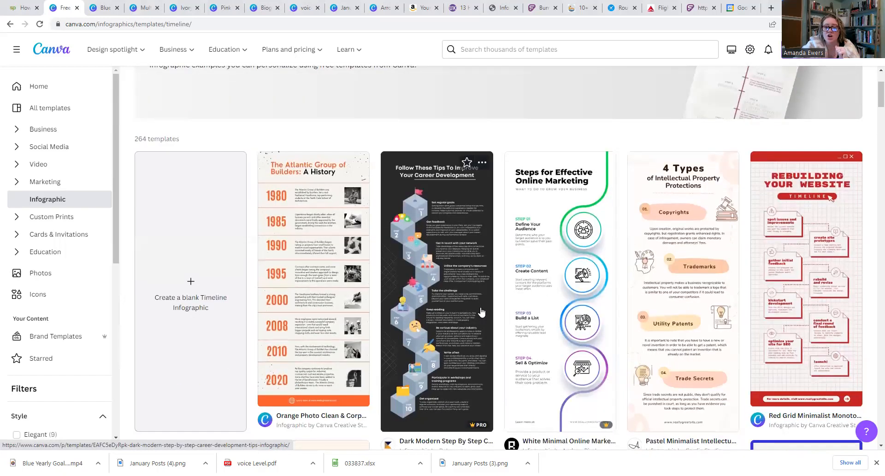
{"action": "scroll", "coordinate": [482, 312], "scroll_direction": "down", "scroll_amount": 1}
{"action": "scroll", "coordinate": [481, 312], "scroll_direction": "down", "scroll_amount": 10}
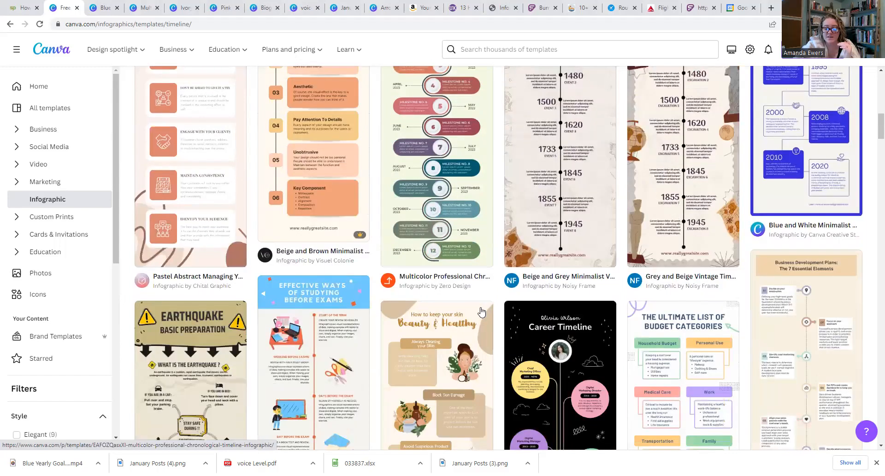
{"action": "scroll", "coordinate": [481, 312], "scroll_direction": "down", "scroll_amount": 12}
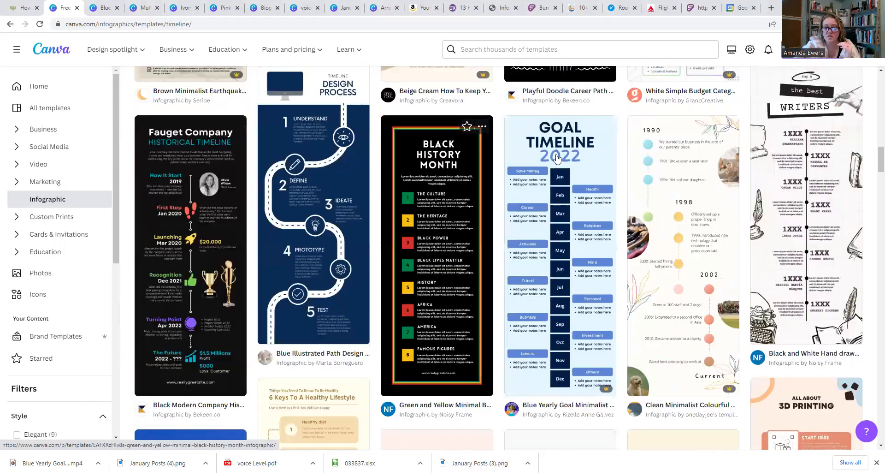
{"action": "left_click", "coordinate": [557, 158]}
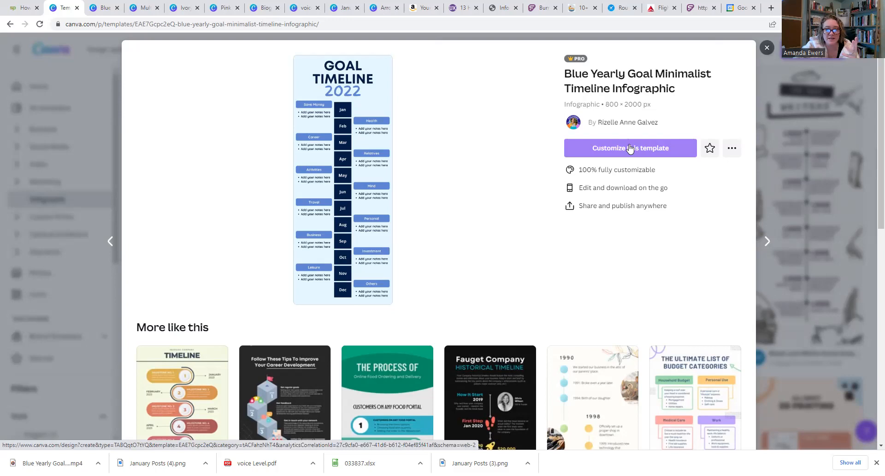
{"action": "left_click", "coordinate": [631, 147]}
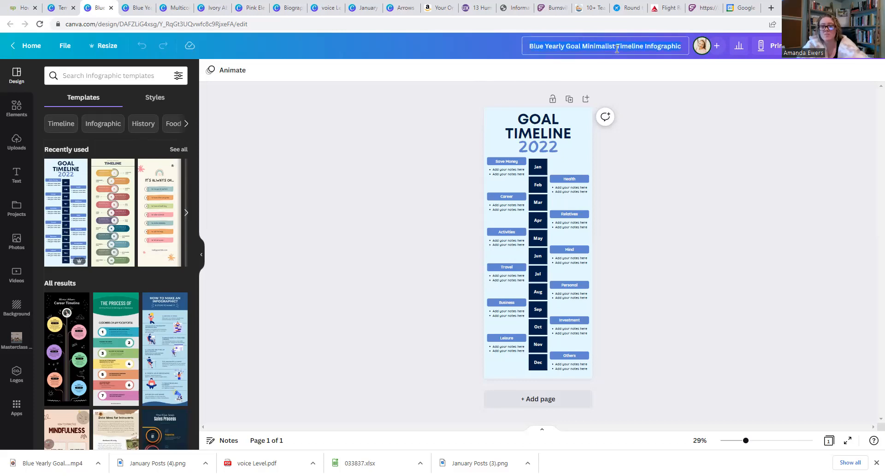
Rename the design as "goal timeline"
{"action": "type", "text": "goal timeline"}
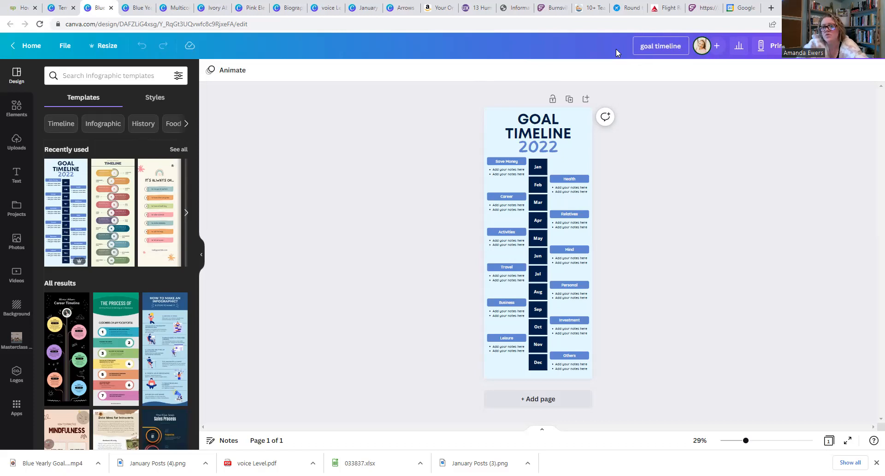
{"action": "left_click", "coordinate": [631, 91]}
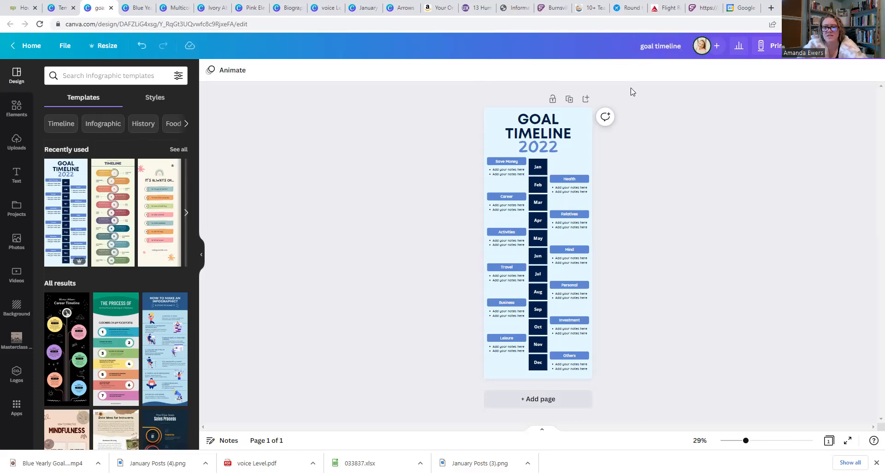
Change the page background to the light pink from the brand kit's first color palette
{"action": "left_click", "coordinate": [500, 113]}
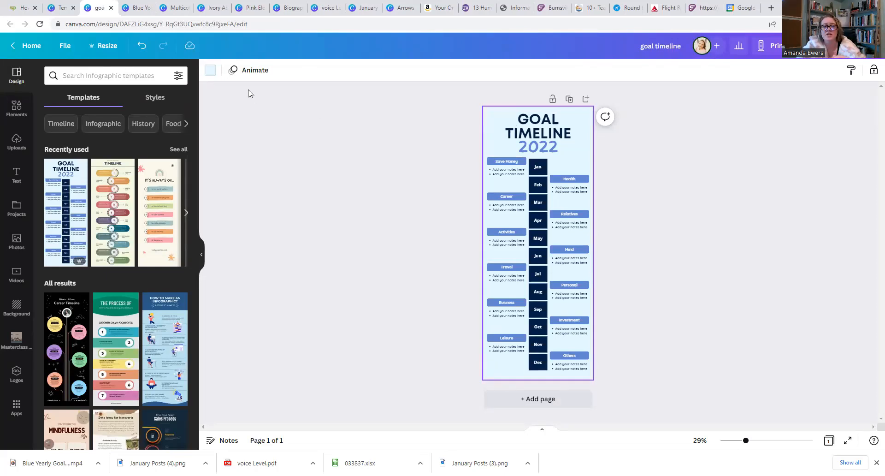
{"action": "left_click", "coordinate": [213, 78]}
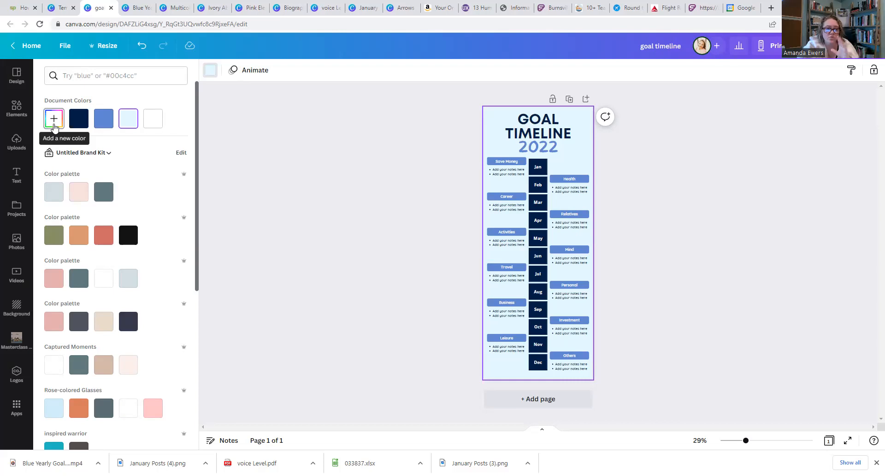
{"action": "left_click", "coordinate": [82, 198]}
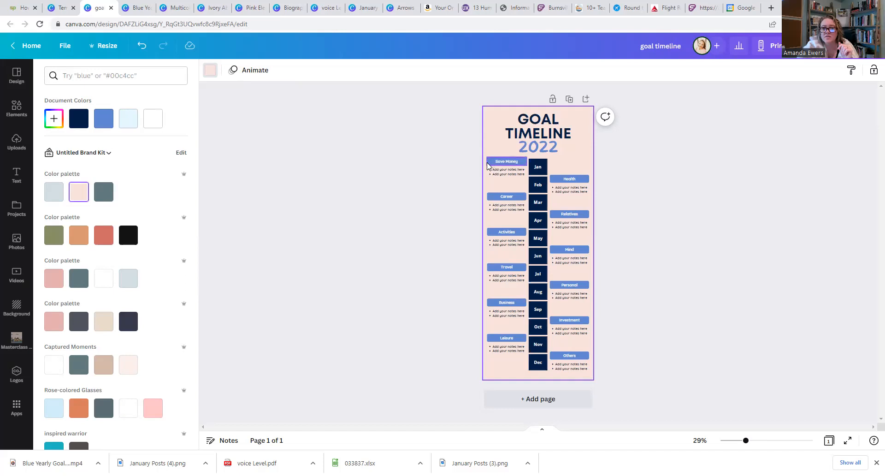
Recolor the Save Money heading bar slate gray from the first brand palette and apply the change to all matching bars
{"action": "left_click", "coordinate": [487, 166]}
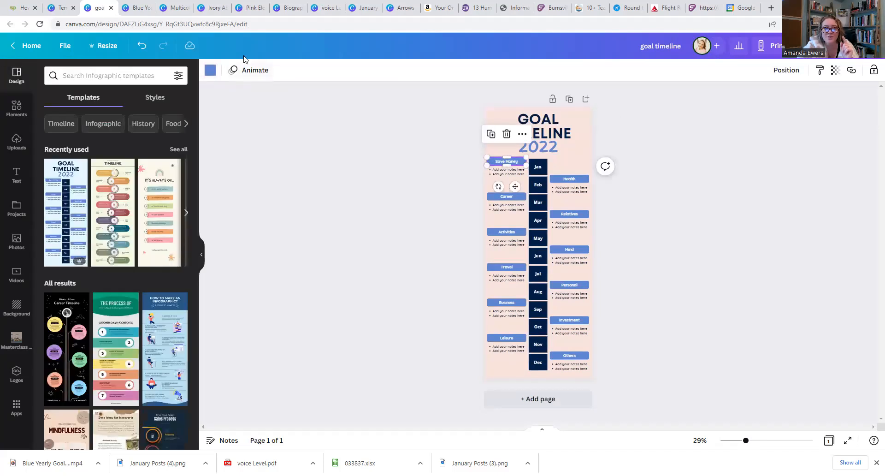
{"action": "left_click", "coordinate": [211, 70]}
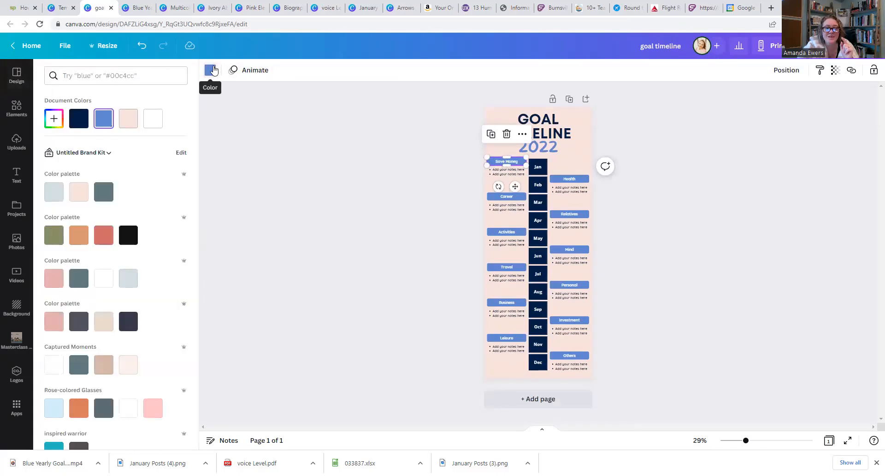
{"action": "left_click", "coordinate": [103, 197]}
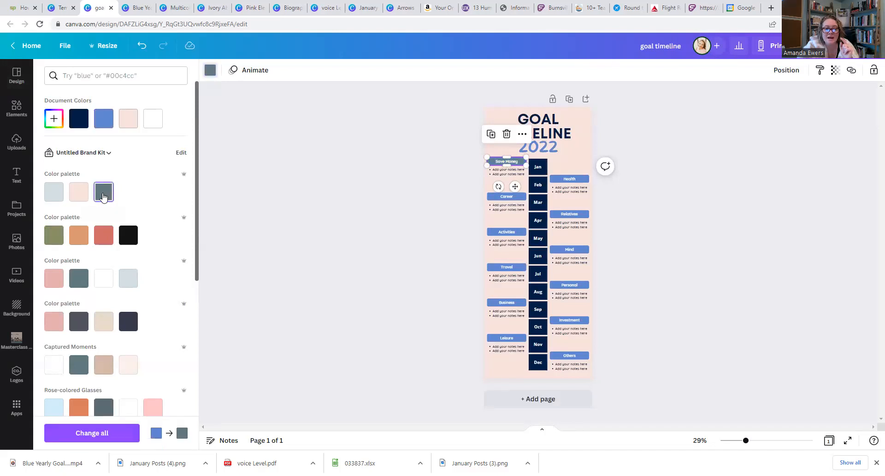
{"action": "left_click", "coordinate": [102, 435]}
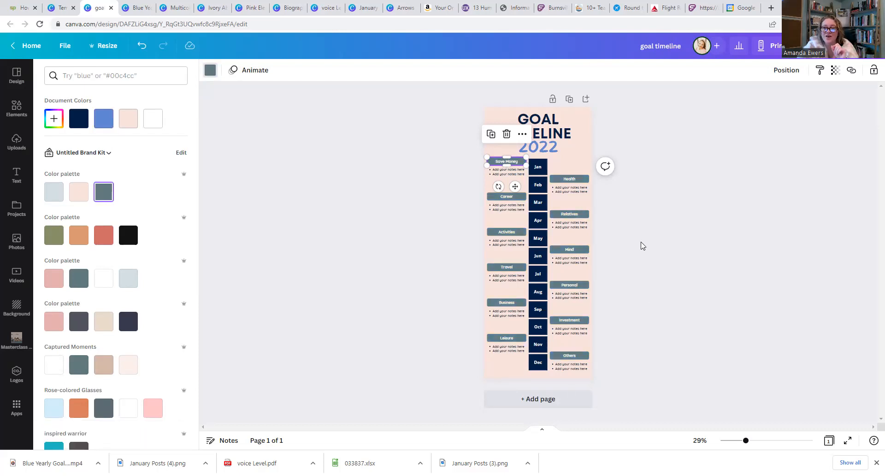
Set the "2022" title text to the slate gray from the first brand palette
{"action": "left_click", "coordinate": [570, 152]}
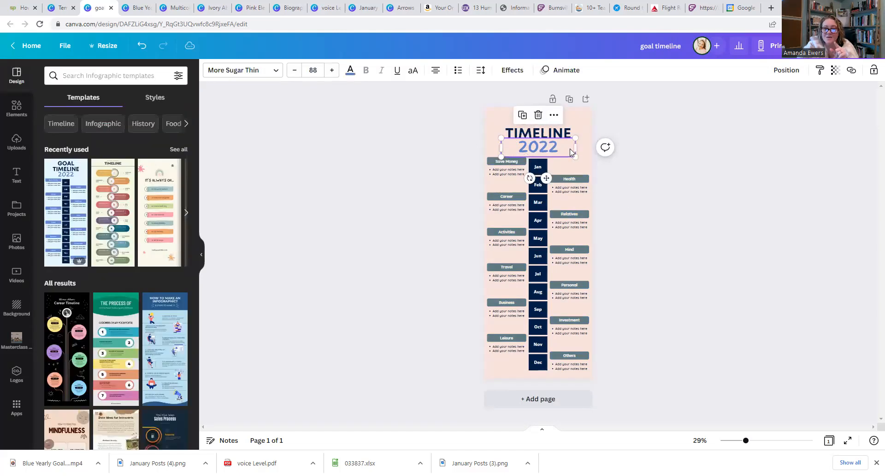
{"action": "left_click", "coordinate": [350, 71]}
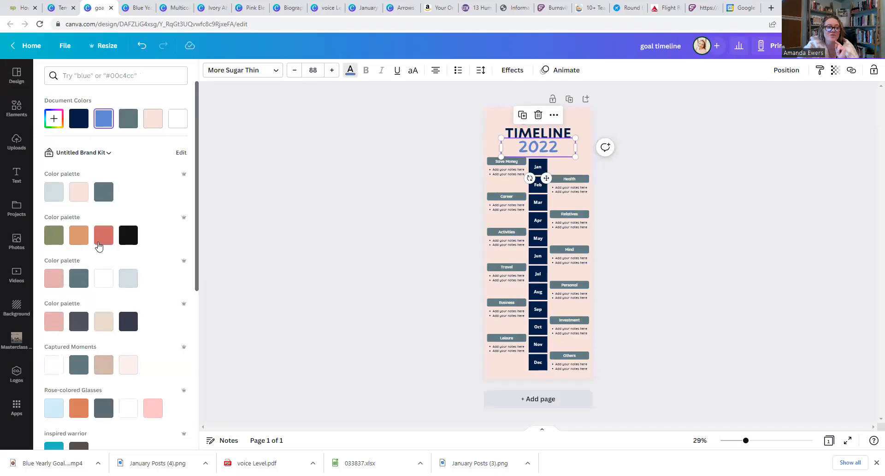
{"action": "left_click", "coordinate": [105, 194]}
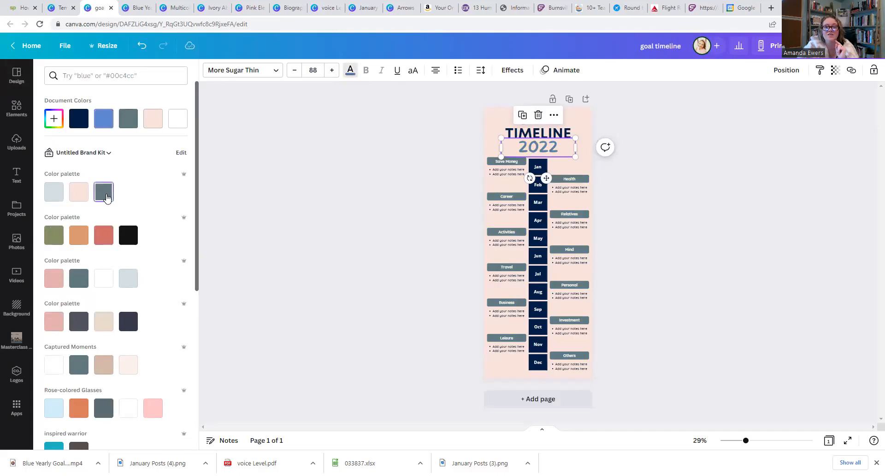
{"action": "key", "text": "Escape"}
{"action": "left_click", "coordinate": [647, 247]}
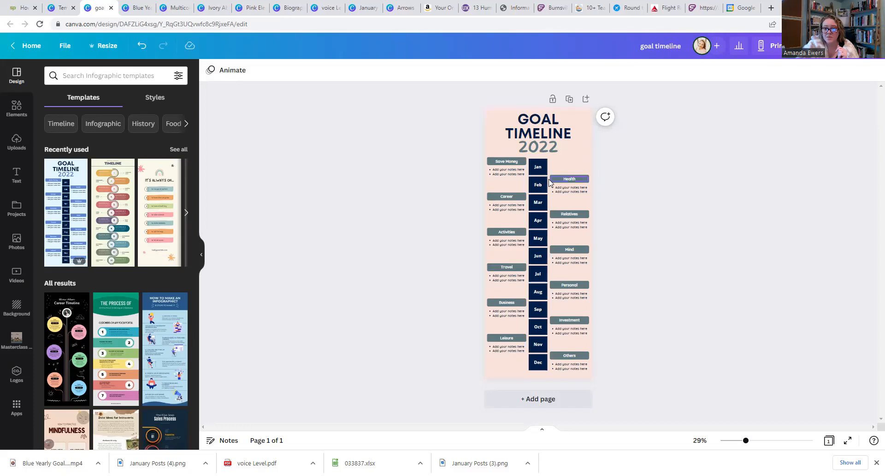
{"action": "left_click", "coordinate": [537, 166]}
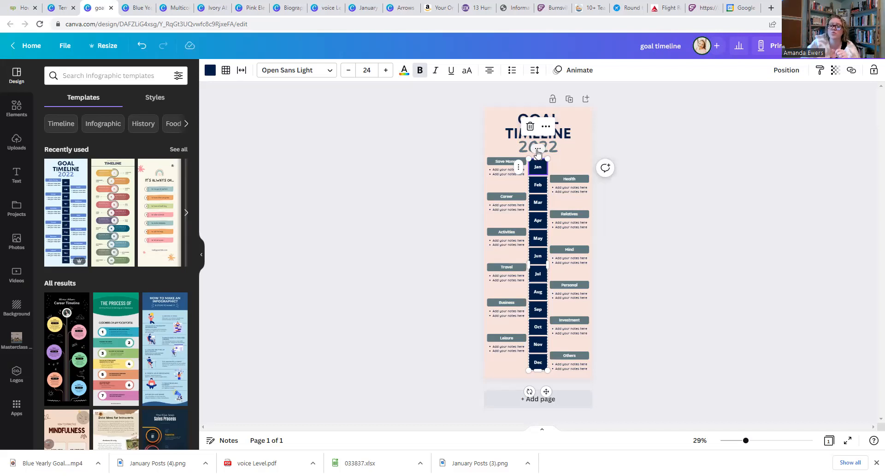
{"action": "left_click_drag", "start_coordinate": [447, 153], "coordinate": [514, 359]}
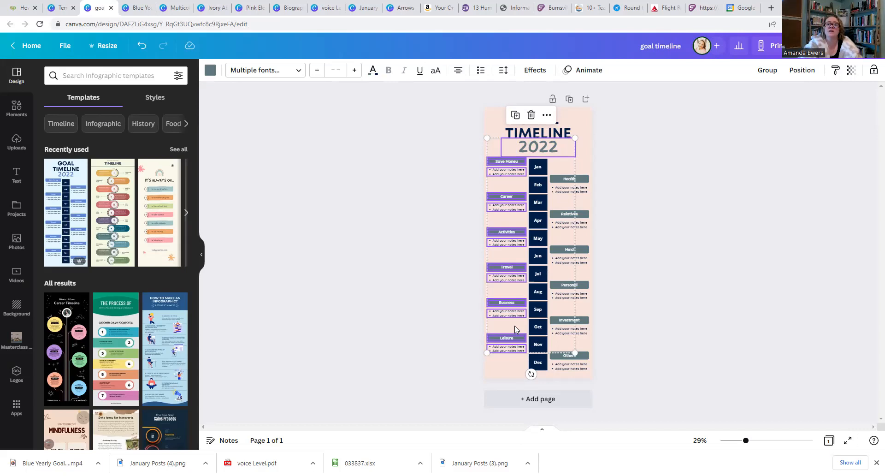
{"action": "left_click", "coordinate": [681, 256]}
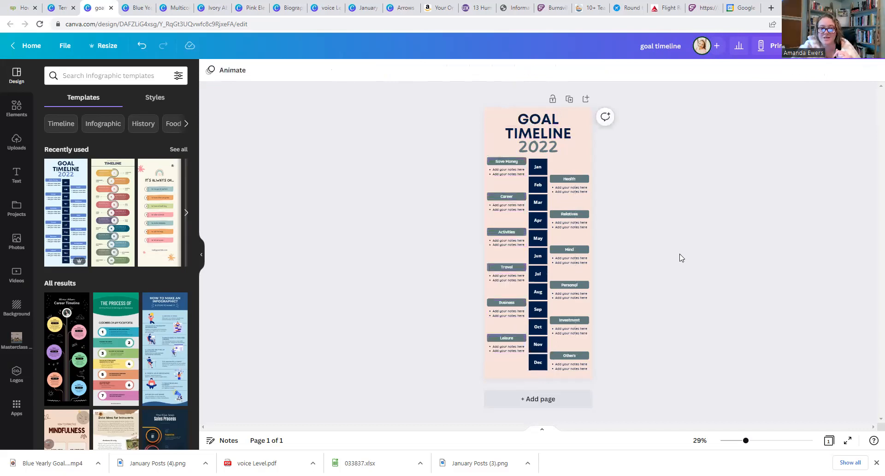
{"action": "left_click", "coordinate": [510, 175]}
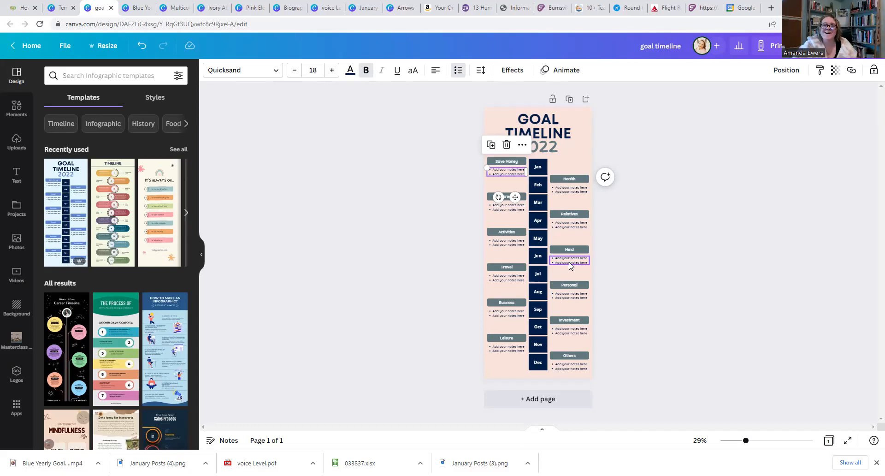
{"action": "left_click", "coordinate": [392, 242]}
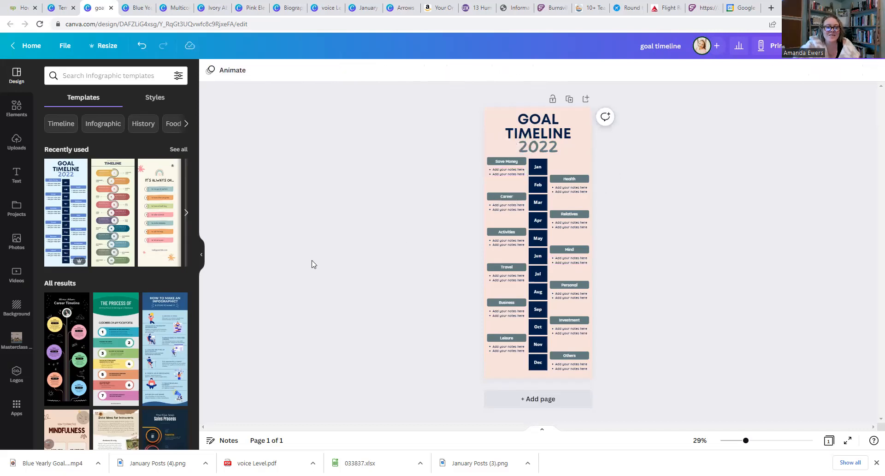
Add a second page and apply the Date Ideas for Introverts template to it
{"action": "left_click", "coordinate": [535, 401]}
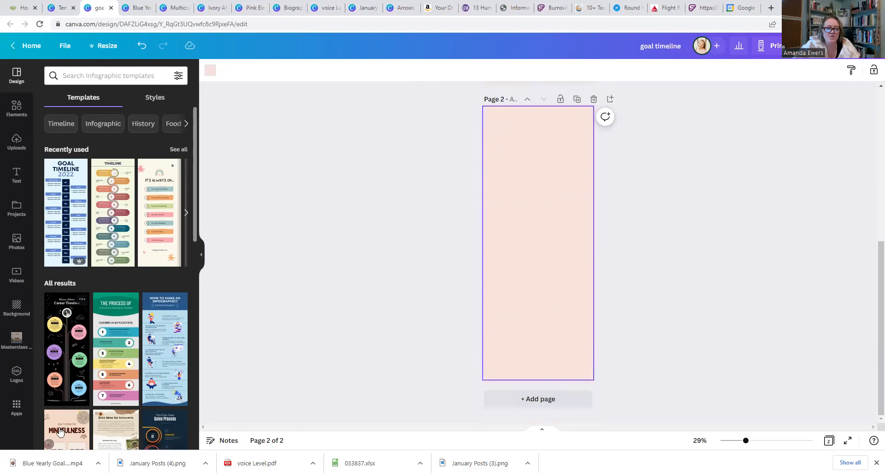
{"action": "left_click", "coordinate": [111, 438]}
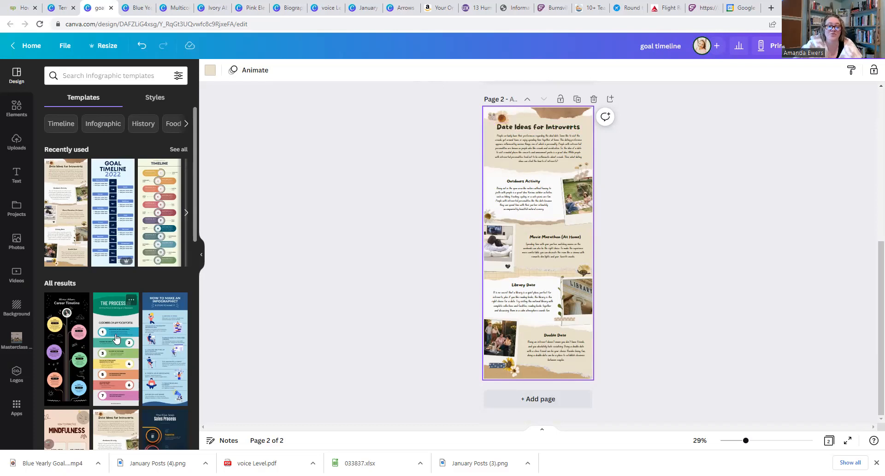
{"action": "scroll", "coordinate": [116, 338], "scroll_direction": "down", "scroll_amount": 6}
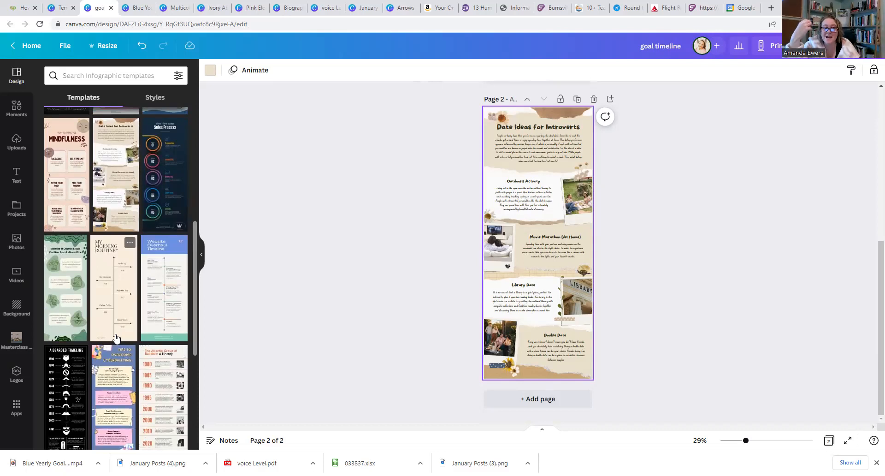
Replace the second page's design with the My Morning Routine template, then select the Goal Timeline page
{"action": "left_click", "coordinate": [102, 265]}
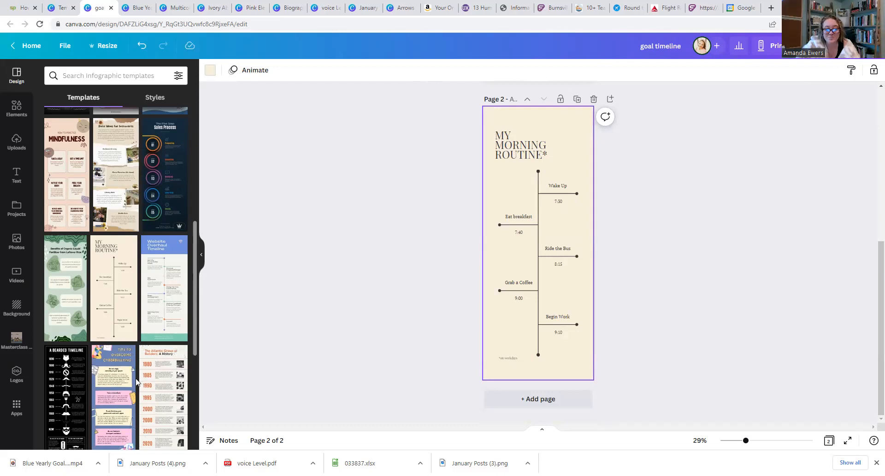
{"action": "left_click", "coordinate": [661, 203]}
{"action": "scroll", "coordinate": [640, 259], "scroll_direction": "up", "scroll_amount": 5}
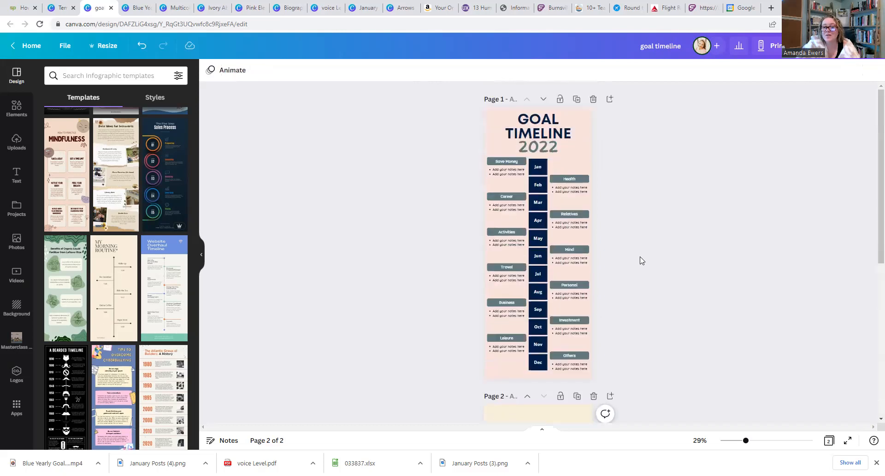
{"action": "left_click", "coordinate": [487, 120]}
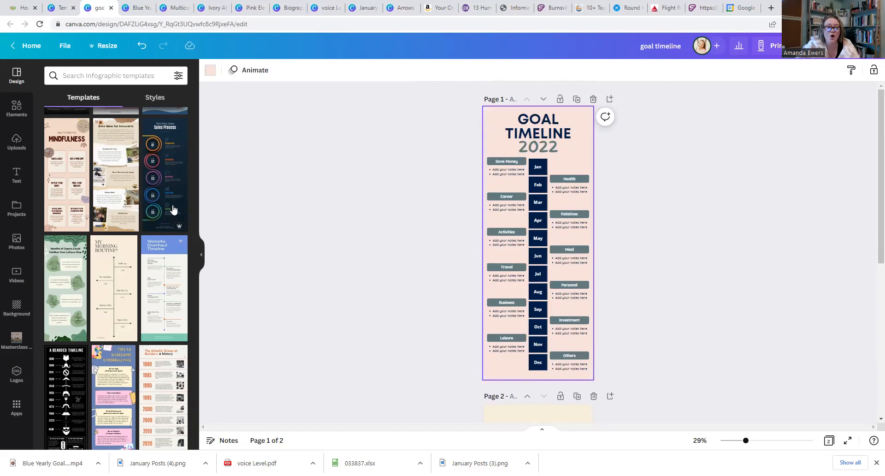
{"action": "scroll", "coordinate": [115, 184], "scroll_direction": "up", "scroll_amount": 1}
{"action": "scroll", "coordinate": [115, 184], "scroll_direction": "up", "scroll_amount": 5}
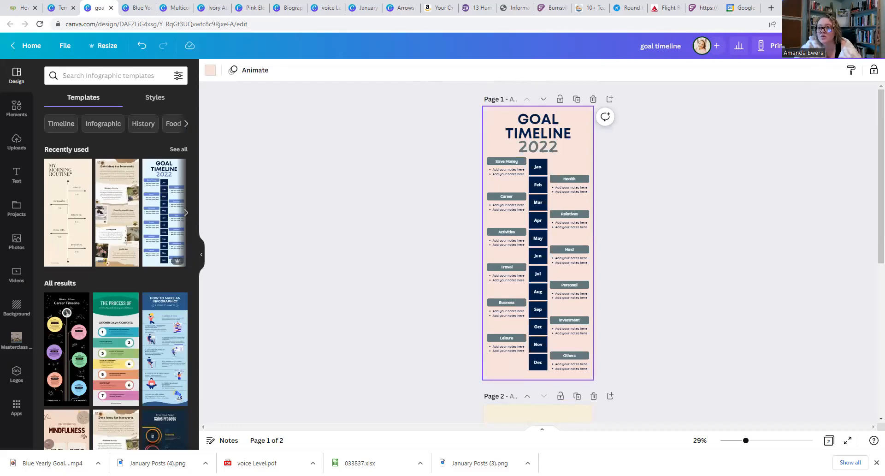
Download all pages of the design as PDF Print with the RGB color profile
{"action": "left_click", "coordinate": [855, 45]}
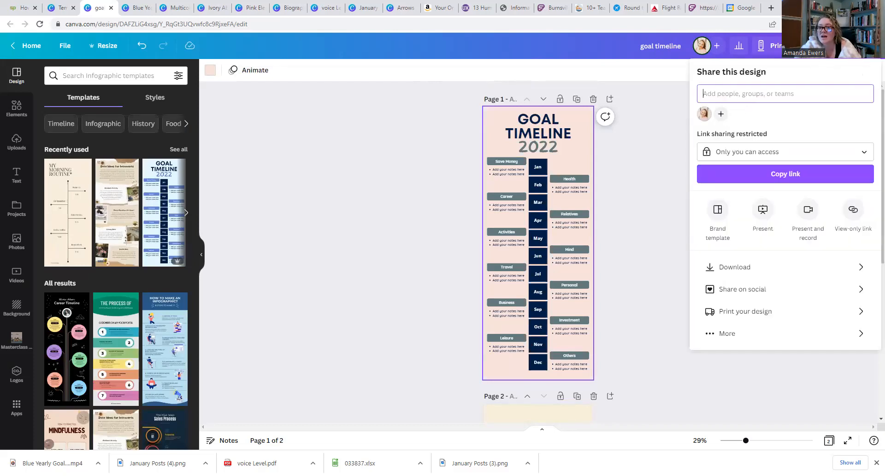
{"action": "left_click", "coordinate": [721, 274]}
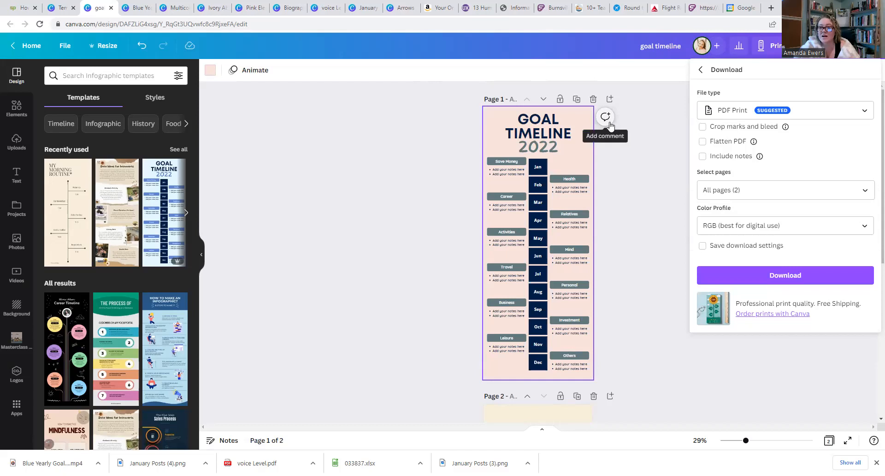
{"action": "left_click", "coordinate": [735, 113]}
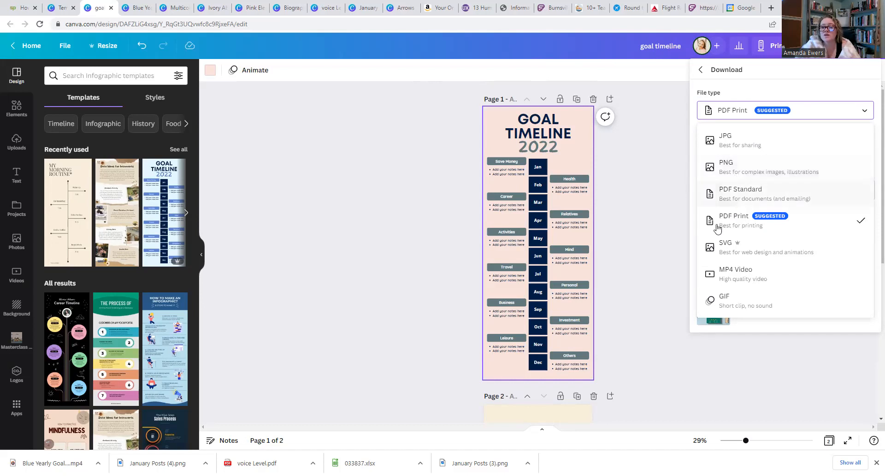
{"action": "left_click", "coordinate": [691, 129]}
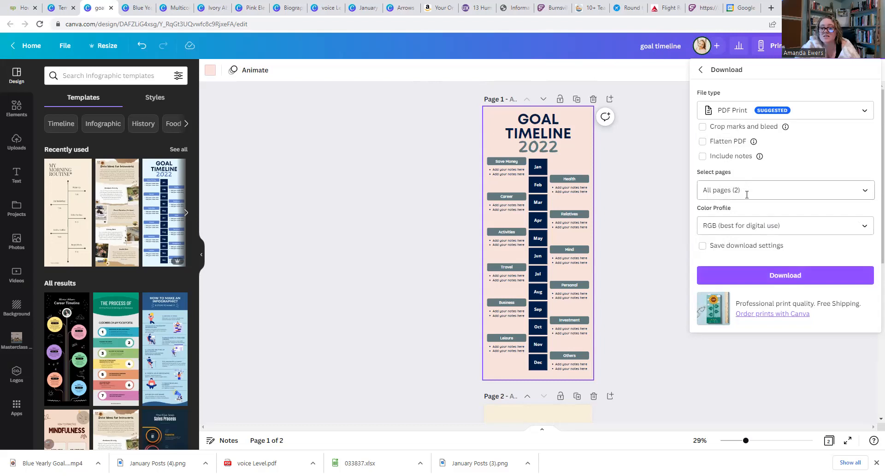
{"action": "left_click", "coordinate": [733, 277]}
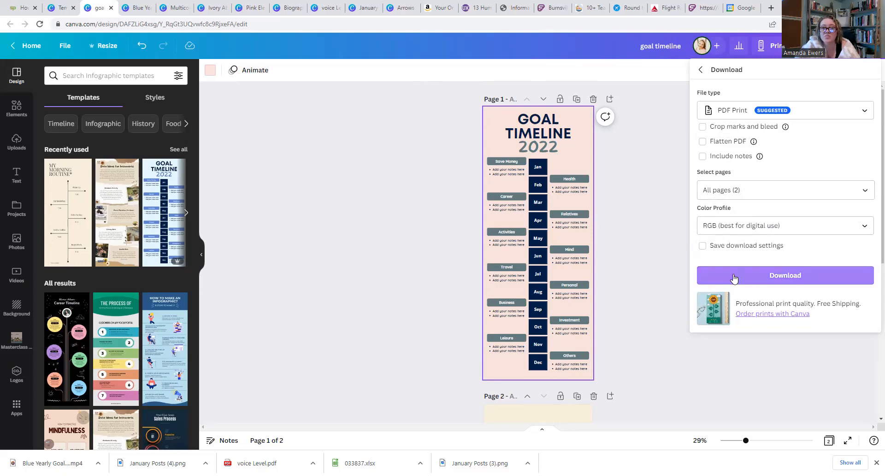